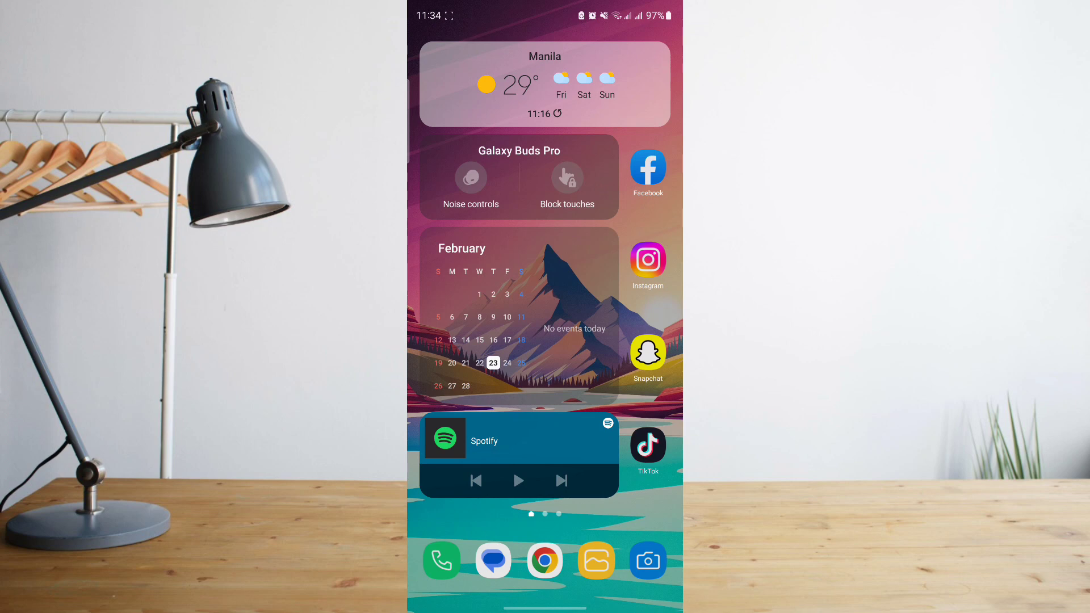
Launch Snapchat and open your Bitmoji profile page
{"action": "left_click", "coordinate": [647, 354]}
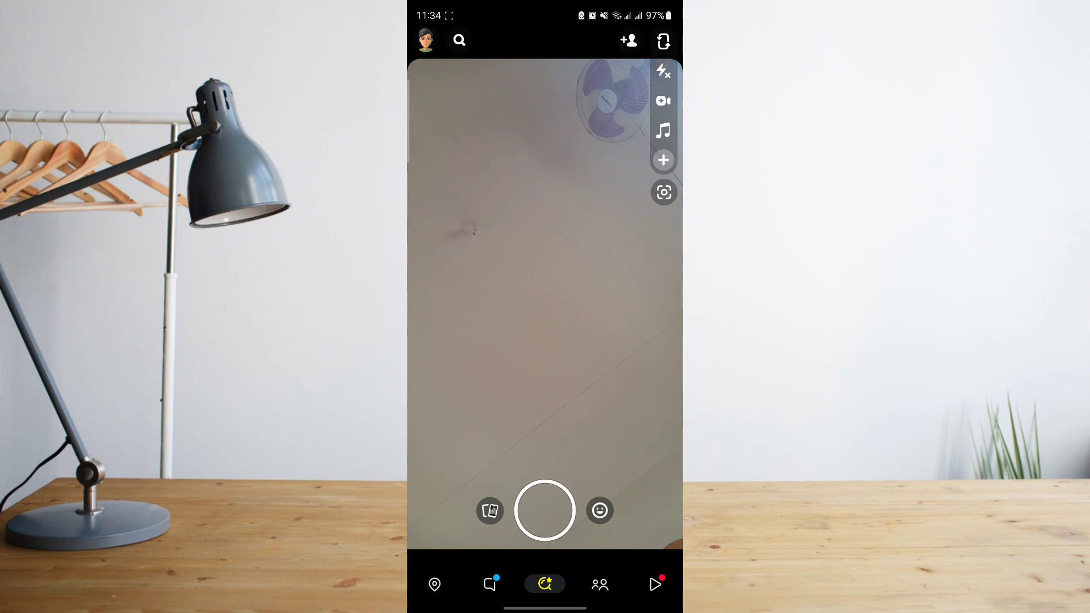
{"action": "left_click", "coordinate": [425, 40]}
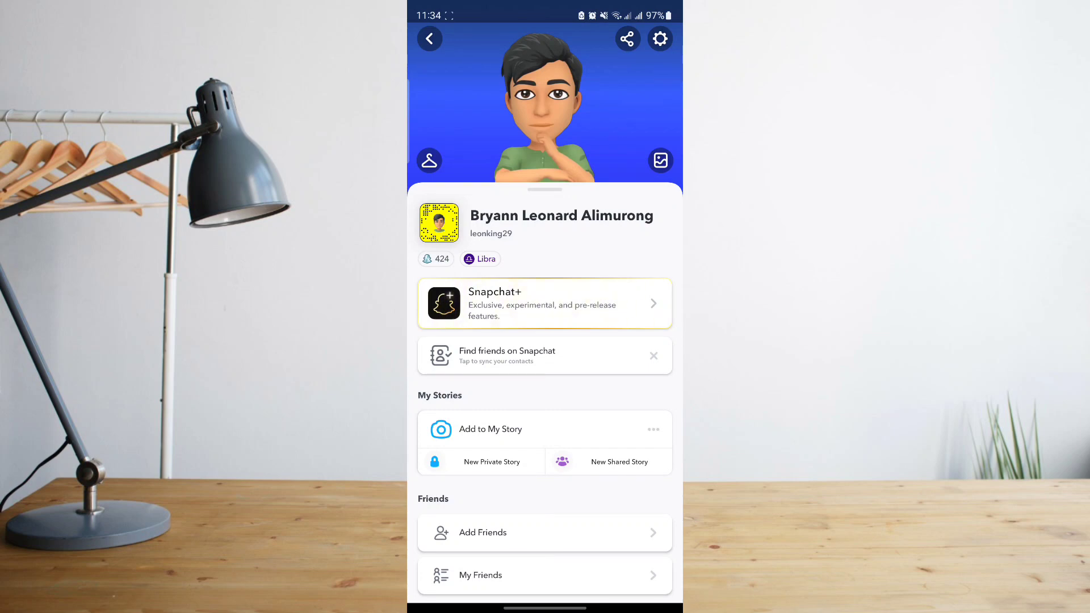
Open Settings via the gear icon, then choose 'I Need Help' under Support
{"action": "left_click", "coordinate": [660, 39]}
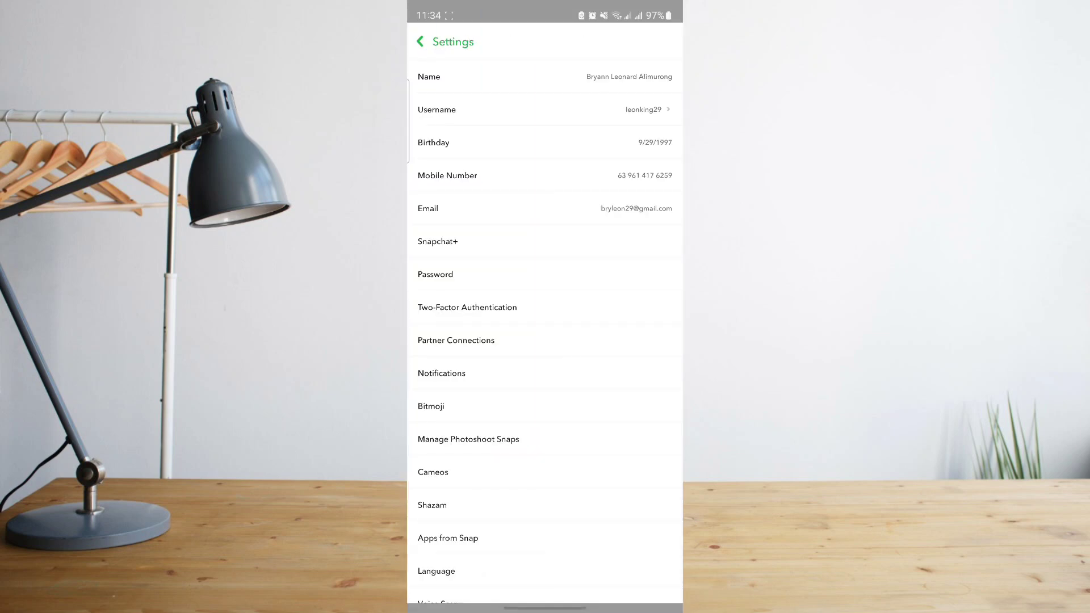
{"action": "scroll", "coordinate": [621, 285], "scroll_direction": "down", "scroll_amount": 3}
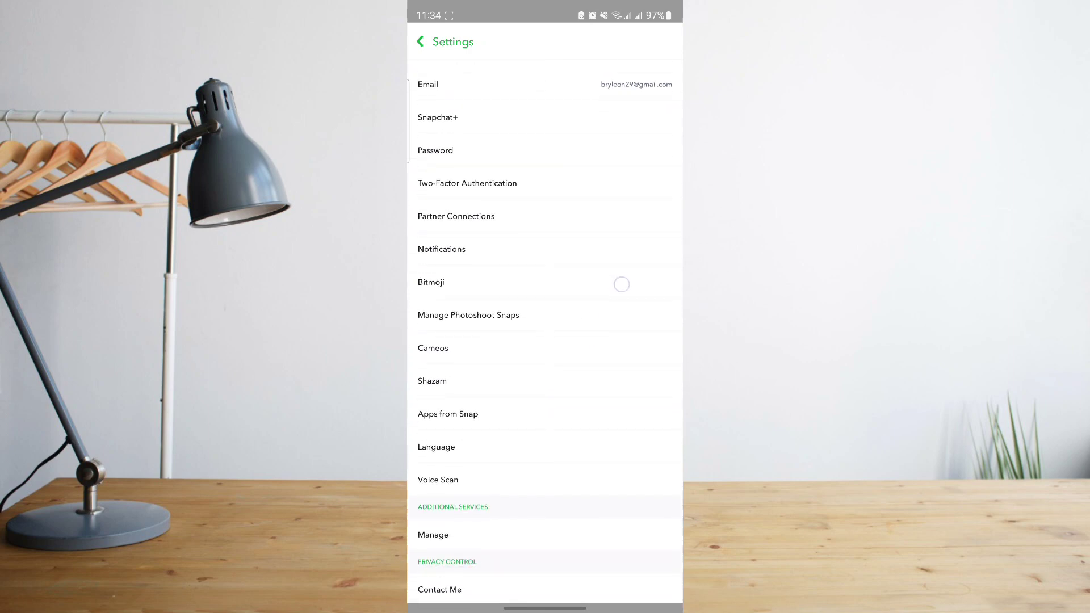
{"action": "scroll", "coordinate": [596, 287], "scroll_direction": "down", "scroll_amount": 5}
{"action": "scroll", "coordinate": [611, 260], "scroll_direction": "down", "scroll_amount": 5}
{"action": "scroll", "coordinate": [605, 282], "scroll_direction": "down", "scroll_amount": 5}
{"action": "scroll", "coordinate": [606, 283], "scroll_direction": "down", "scroll_amount": 2}
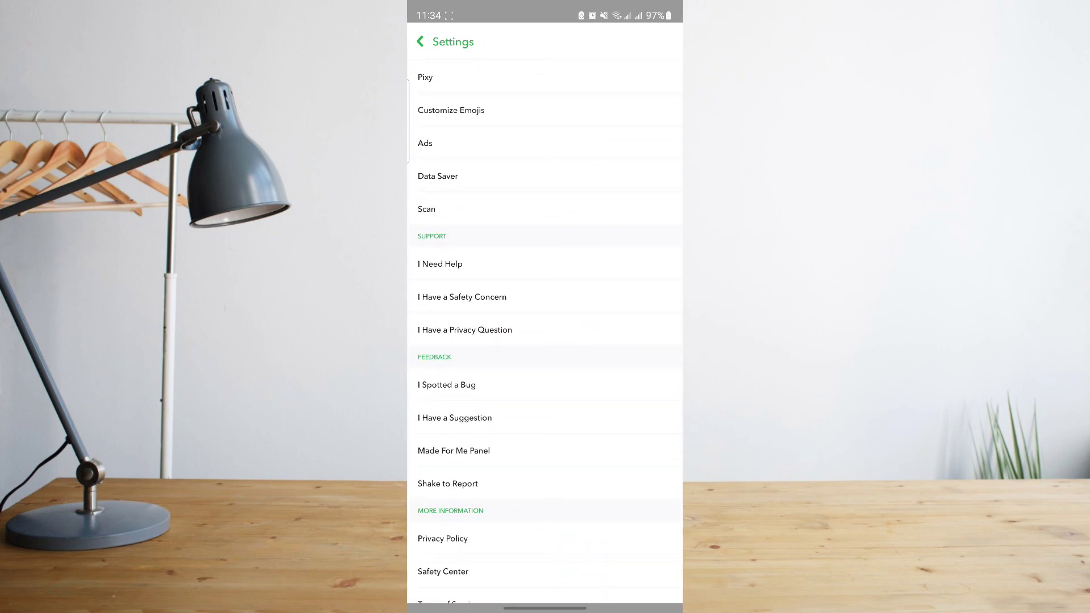
{"action": "left_click", "coordinate": [564, 261]}
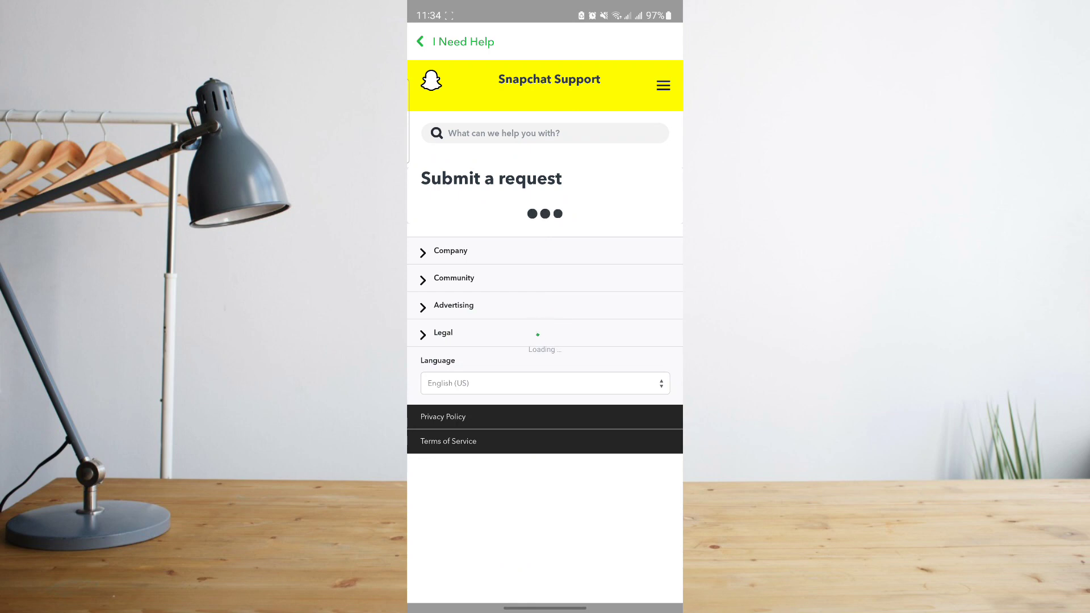
{"action": "scroll", "coordinate": [545, 341], "scroll_direction": "down", "scroll_amount": 2}
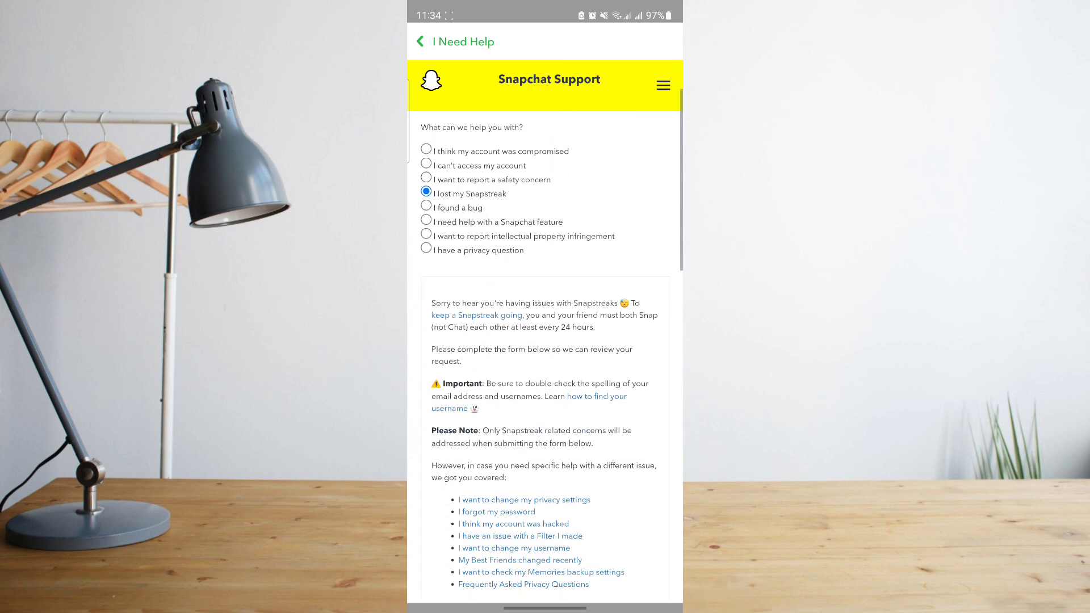
{"action": "scroll", "coordinate": [545, 340], "scroll_direction": "up", "scroll_amount": 2}
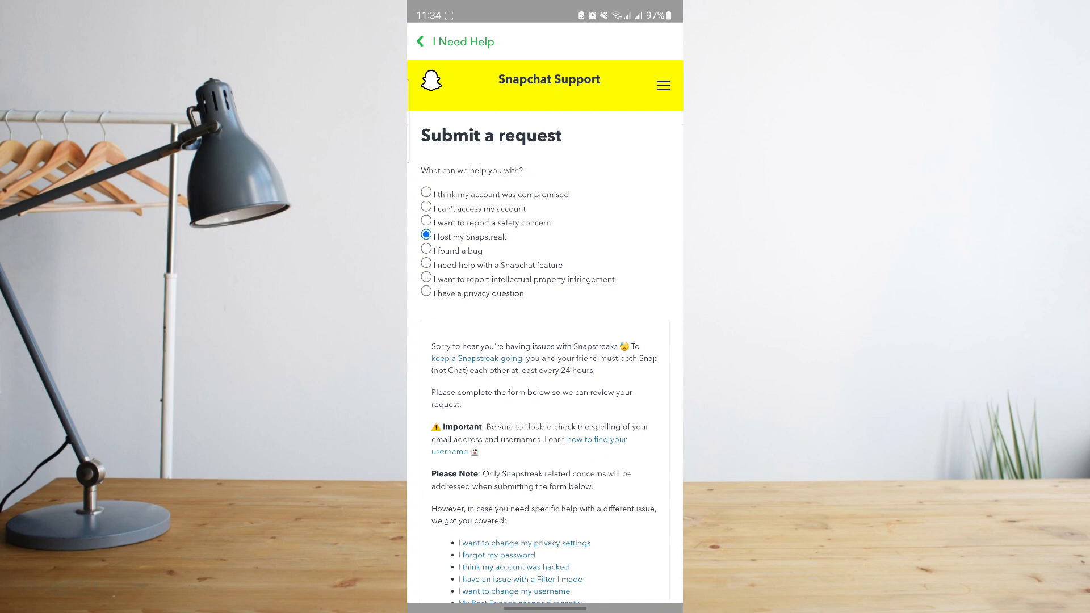
{"action": "scroll", "coordinate": [573, 319], "scroll_direction": "down", "scroll_amount": 2}
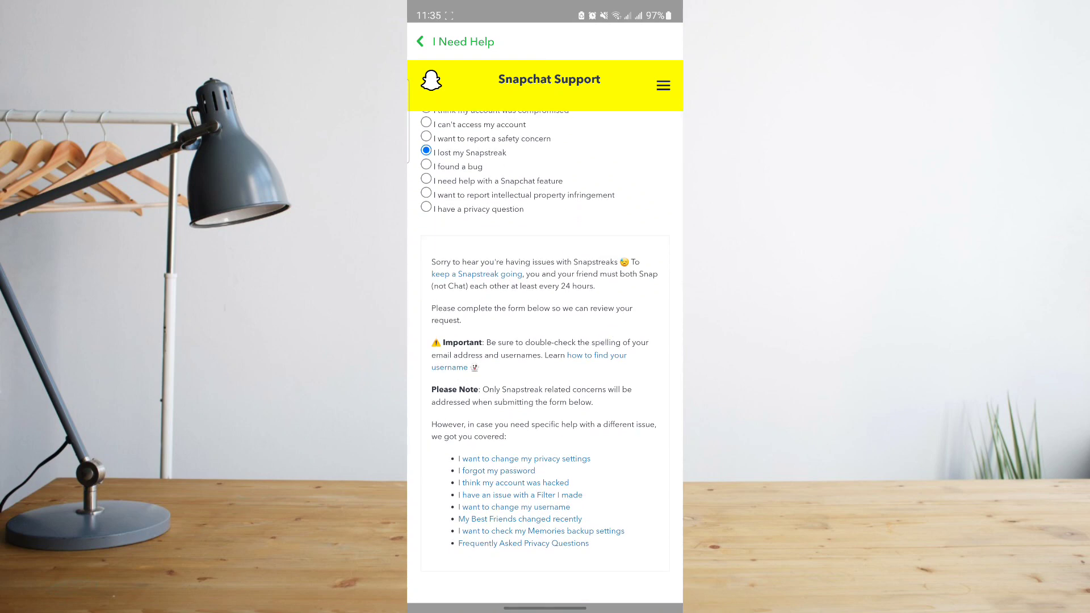
{"action": "scroll", "coordinate": [608, 425], "scroll_direction": "down", "scroll_amount": 2}
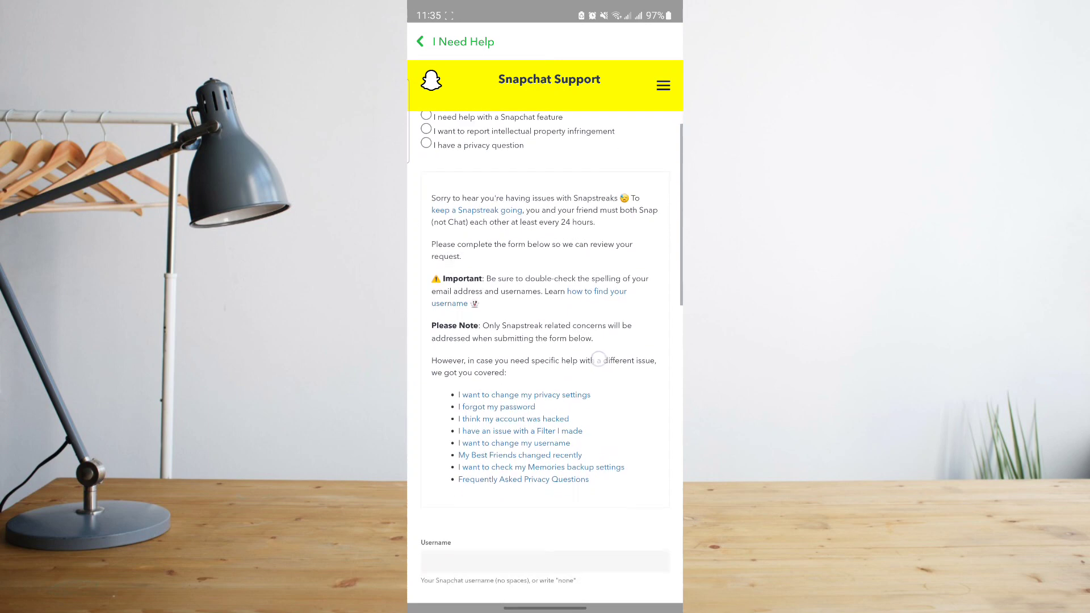
{"action": "scroll", "coordinate": [599, 360], "scroll_direction": "down", "scroll_amount": 2}
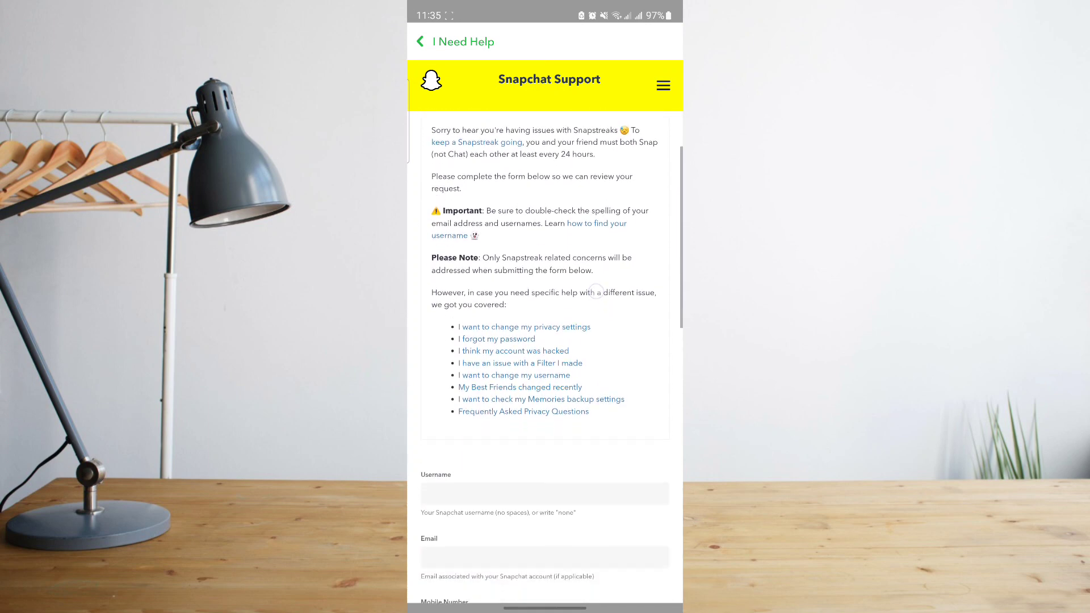
{"action": "scroll", "coordinate": [596, 290], "scroll_direction": "down", "scroll_amount": 5}
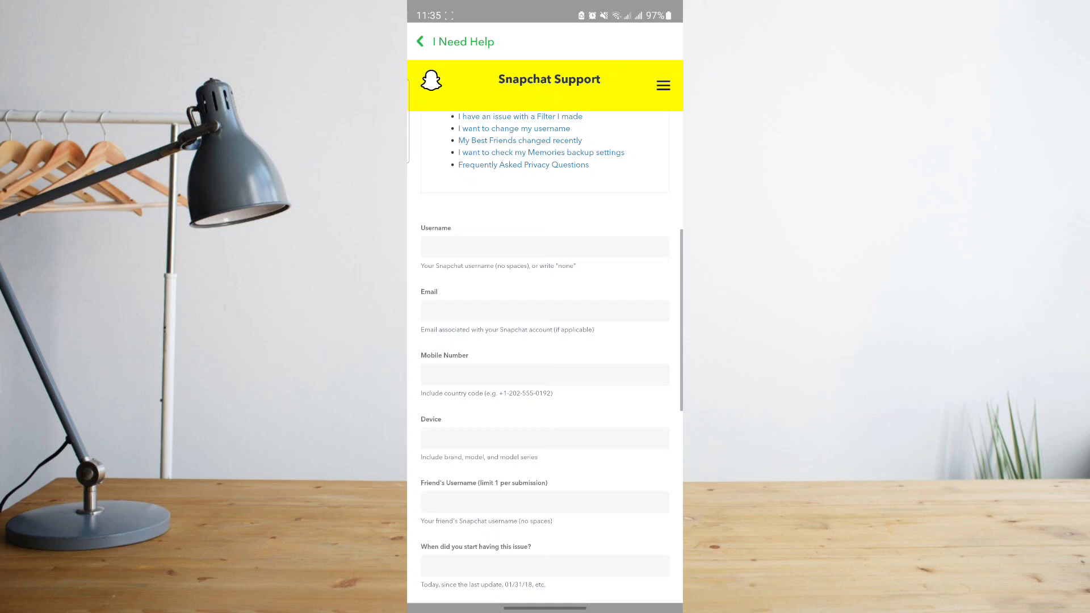
{"action": "scroll", "coordinate": [588, 324], "scroll_direction": "down", "scroll_amount": 2}
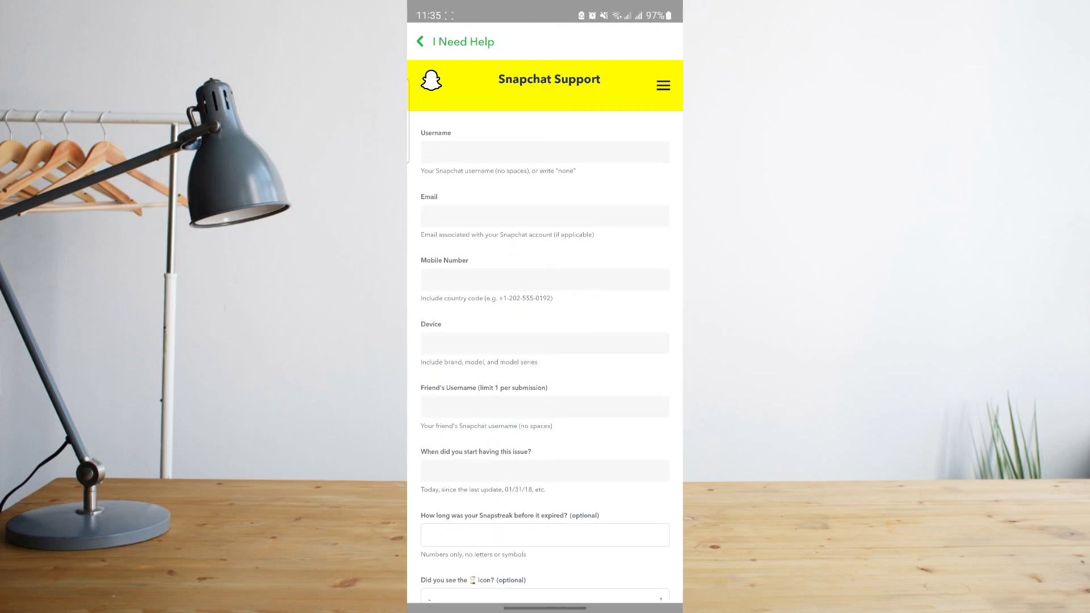
{"action": "scroll", "coordinate": [586, 449], "scroll_direction": "down", "scroll_amount": 2}
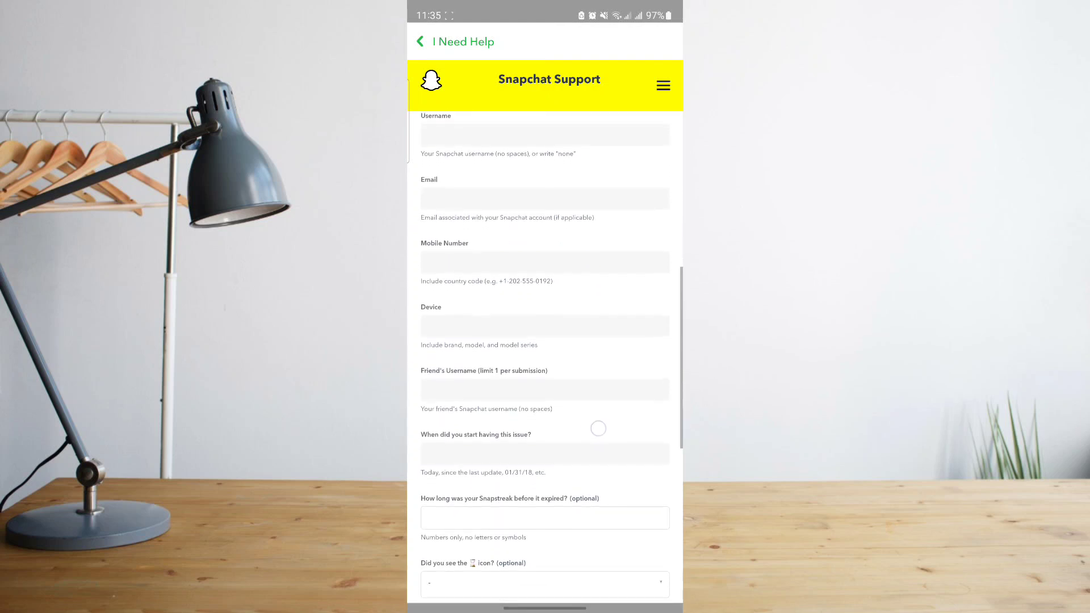
{"action": "scroll", "coordinate": [609, 389], "scroll_direction": "down", "scroll_amount": 2}
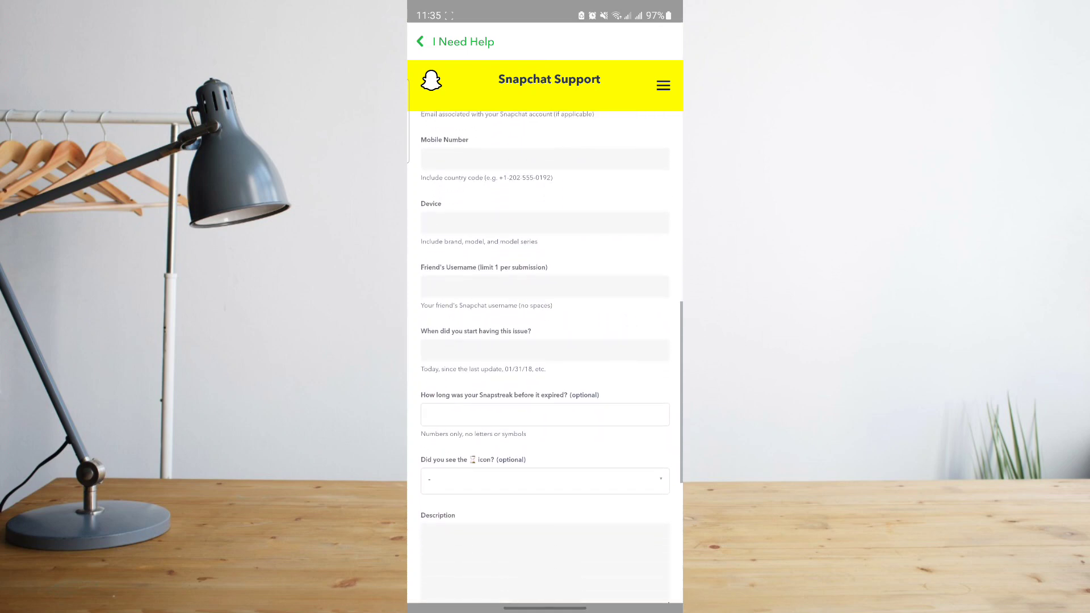
{"action": "scroll", "coordinate": [613, 361], "scroll_direction": "down", "scroll_amount": 3}
{"action": "scroll", "coordinate": [604, 394], "scroll_direction": "down", "scroll_amount": 1}
{"action": "scroll", "coordinate": [618, 367], "scroll_direction": "down", "scroll_amount": 1}
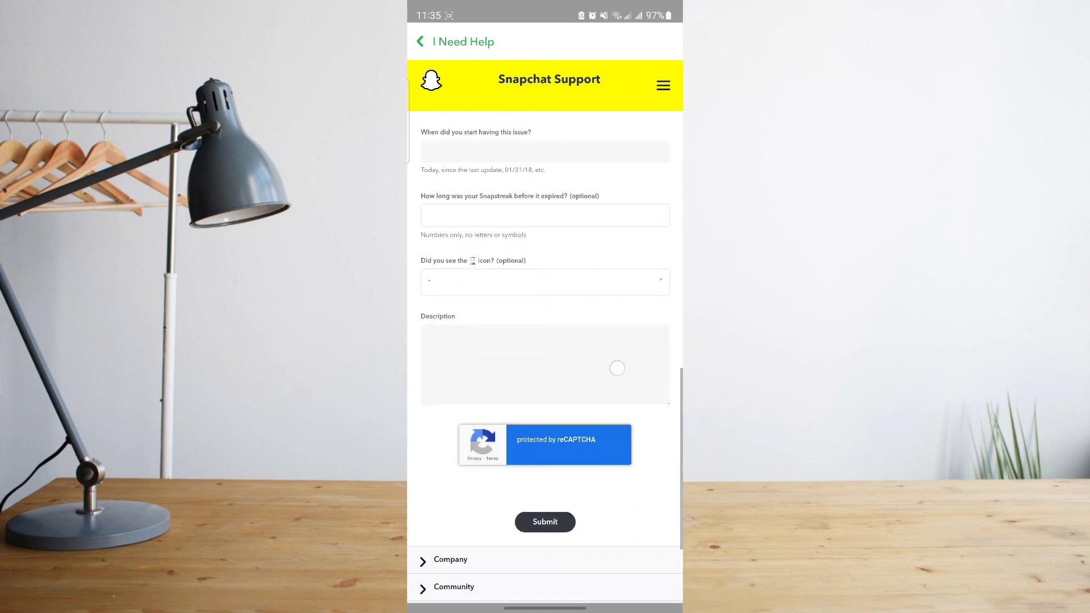
{"action": "scroll", "coordinate": [616, 372], "scroll_direction": "up", "scroll_amount": 1}
{"action": "scroll", "coordinate": [613, 383], "scroll_direction": "up", "scroll_amount": 1}
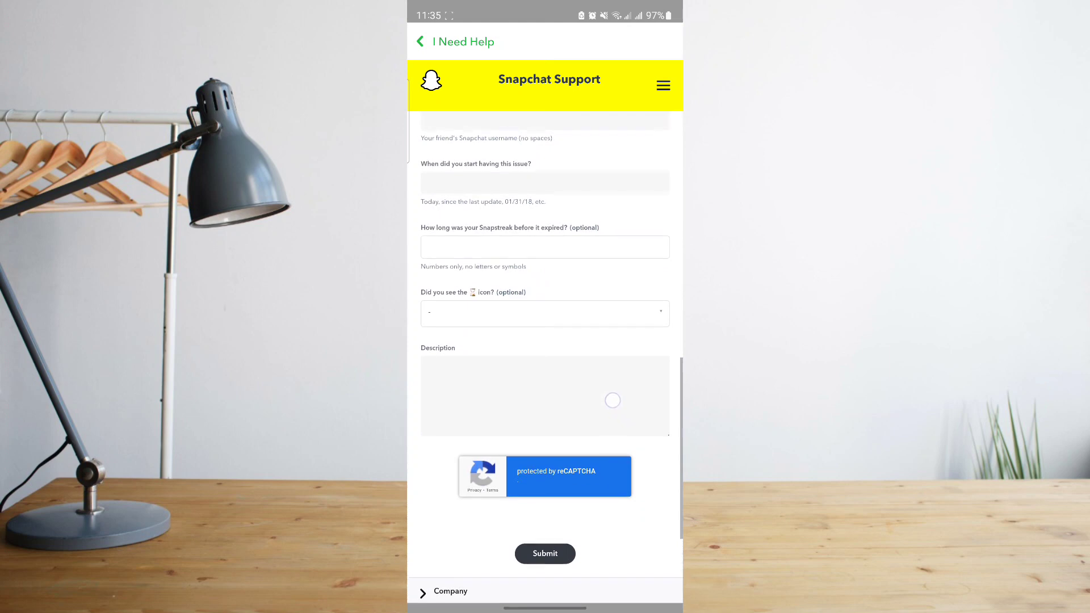
{"action": "scroll", "coordinate": [610, 400], "scroll_direction": "up", "scroll_amount": 1}
{"action": "scroll", "coordinate": [611, 430], "scroll_direction": "up", "scroll_amount": 1}
{"action": "scroll", "coordinate": [615, 451], "scroll_direction": "up", "scroll_amount": 1}
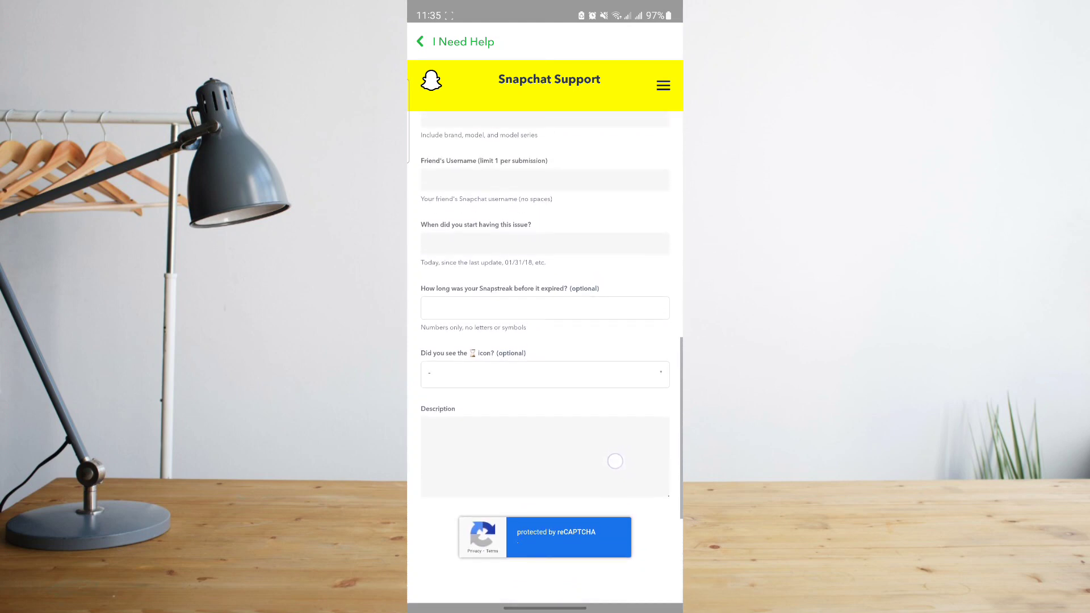
{"action": "scroll", "coordinate": [602, 376], "scroll_direction": "down", "scroll_amount": 2}
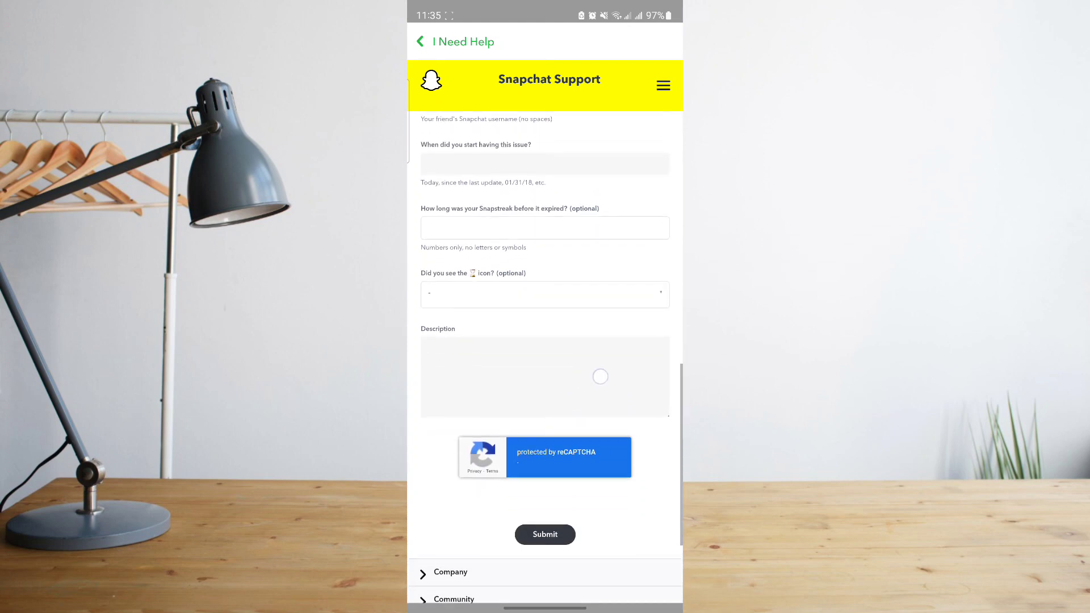
{"action": "scroll", "coordinate": [609, 366], "scroll_direction": "down", "scroll_amount": 1}
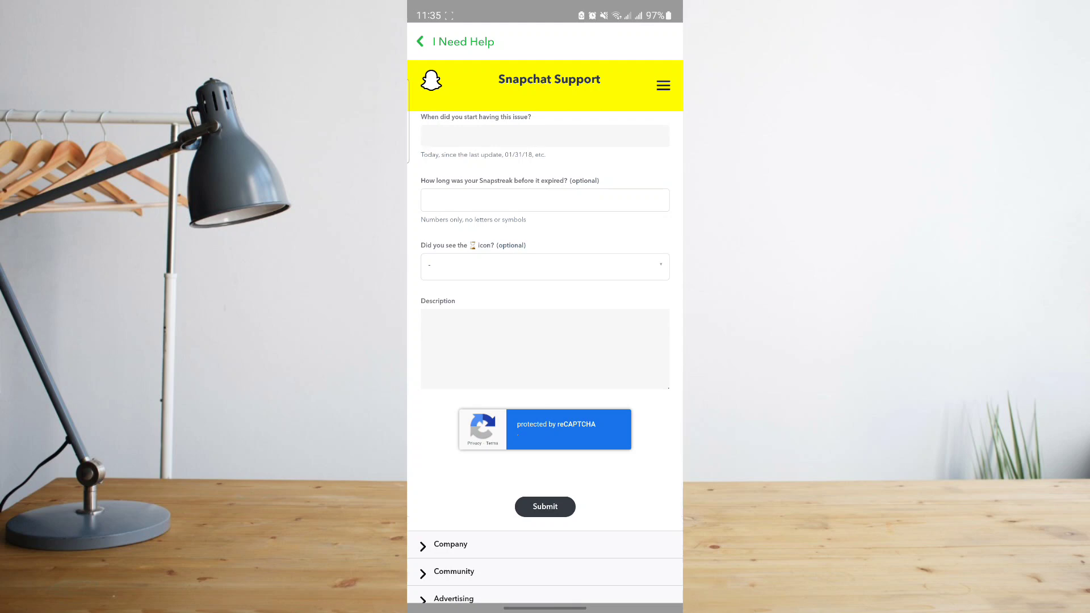
{"action": "scroll", "coordinate": [601, 376], "scroll_direction": "down", "scroll_amount": 1}
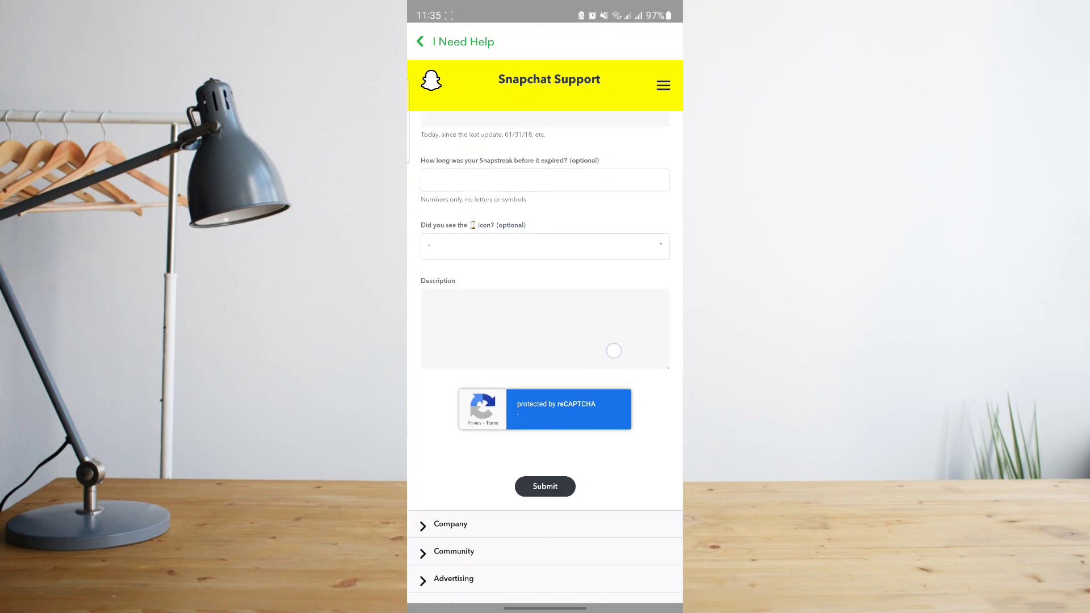
{"action": "scroll", "coordinate": [614, 351], "scroll_direction": "down", "scroll_amount": 1}
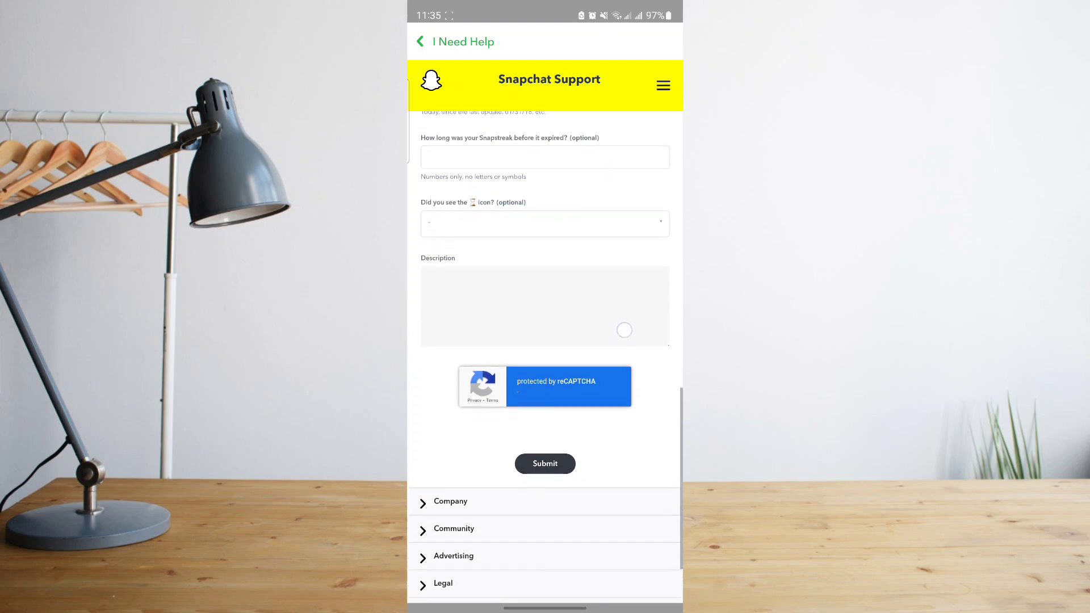
{"action": "scroll", "coordinate": [609, 419], "scroll_direction": "down", "scroll_amount": 1}
{"action": "scroll", "coordinate": [608, 418], "scroll_direction": "up", "scroll_amount": 2}
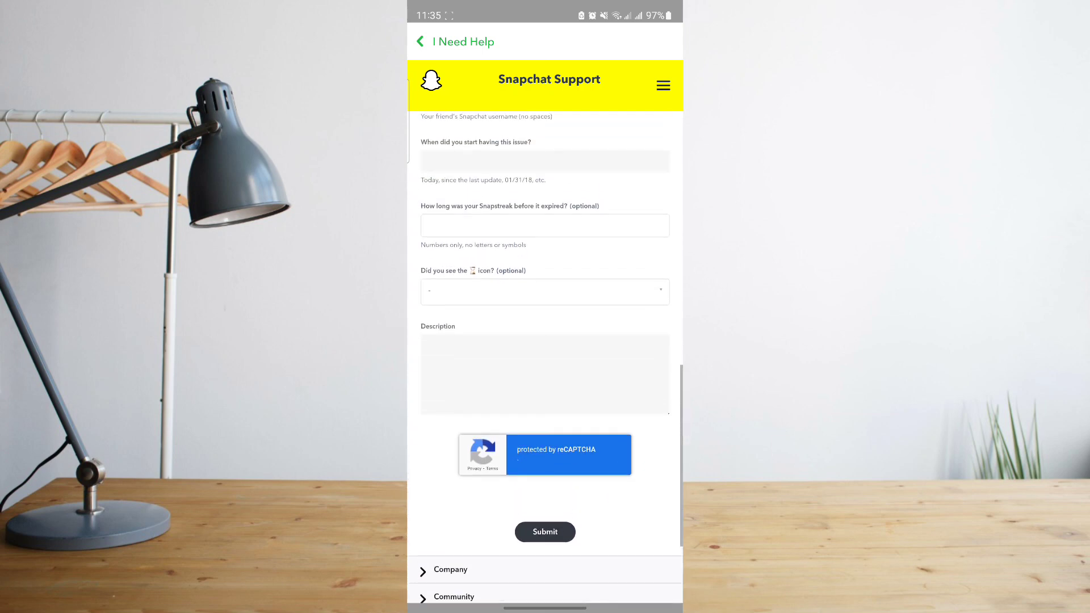
{"action": "scroll", "coordinate": [608, 414], "scroll_direction": "up", "scroll_amount": 2}
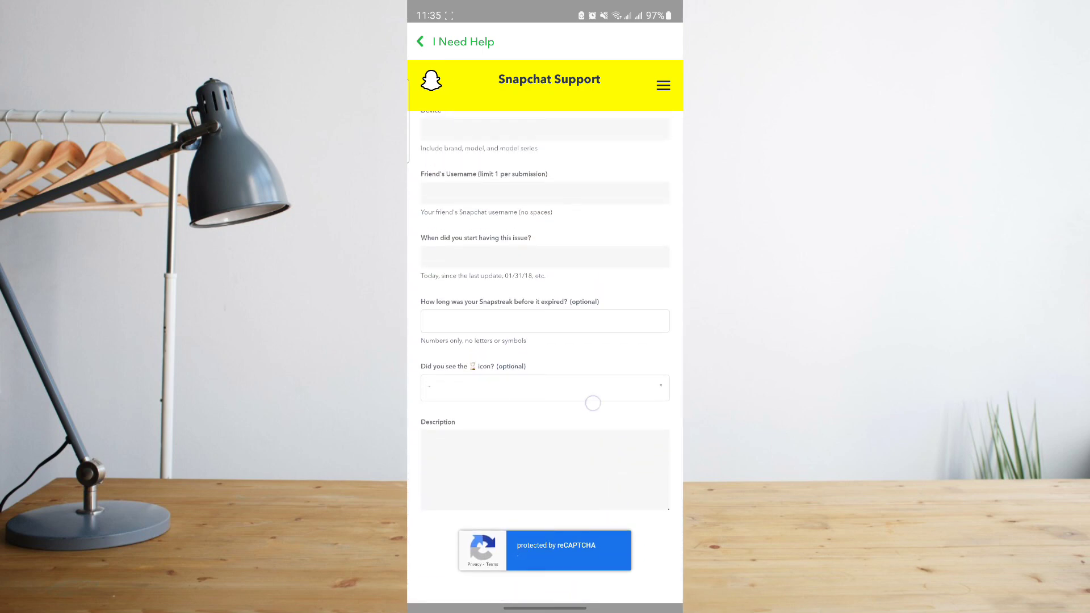
{"action": "scroll", "coordinate": [593, 404], "scroll_direction": "up", "scroll_amount": 1}
{"action": "scroll", "coordinate": [584, 413], "scroll_direction": "up", "scroll_amount": 4}
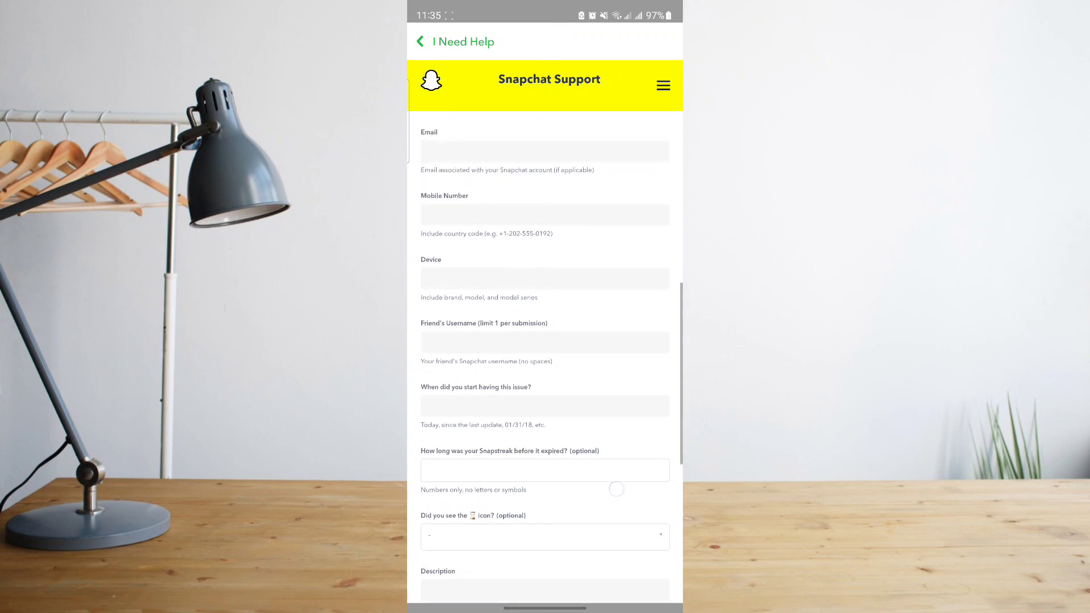
{"action": "scroll", "coordinate": [583, 412], "scroll_direction": "up", "scroll_amount": 2}
{"action": "scroll", "coordinate": [599, 491], "scroll_direction": "up", "scroll_amount": 1}
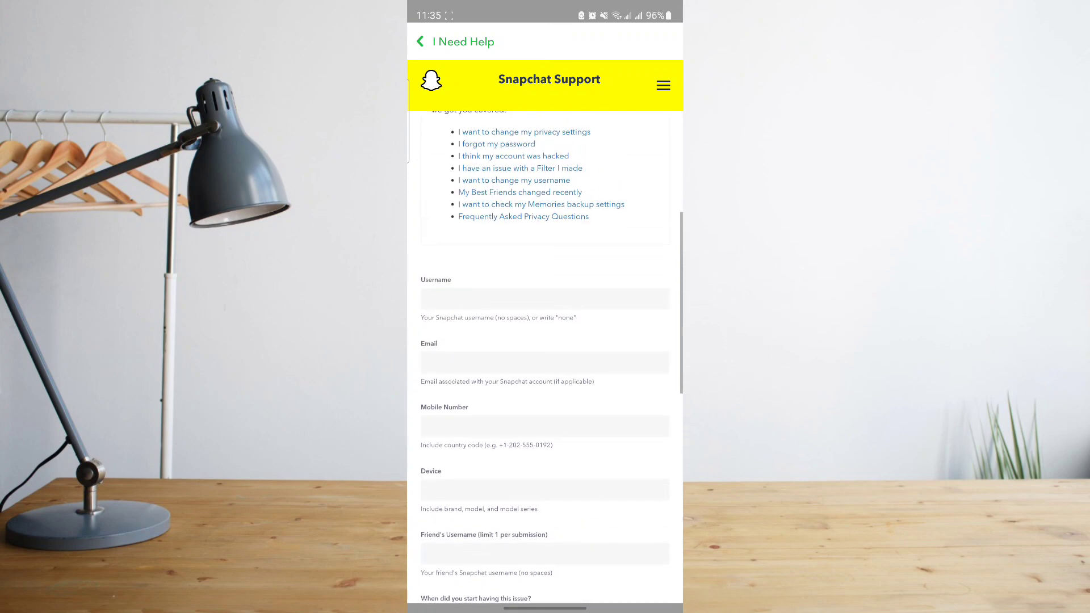
{"action": "scroll", "coordinate": [599, 511], "scroll_direction": "up", "scroll_amount": 2}
{"action": "scroll", "coordinate": [599, 522], "scroll_direction": "up", "scroll_amount": 2}
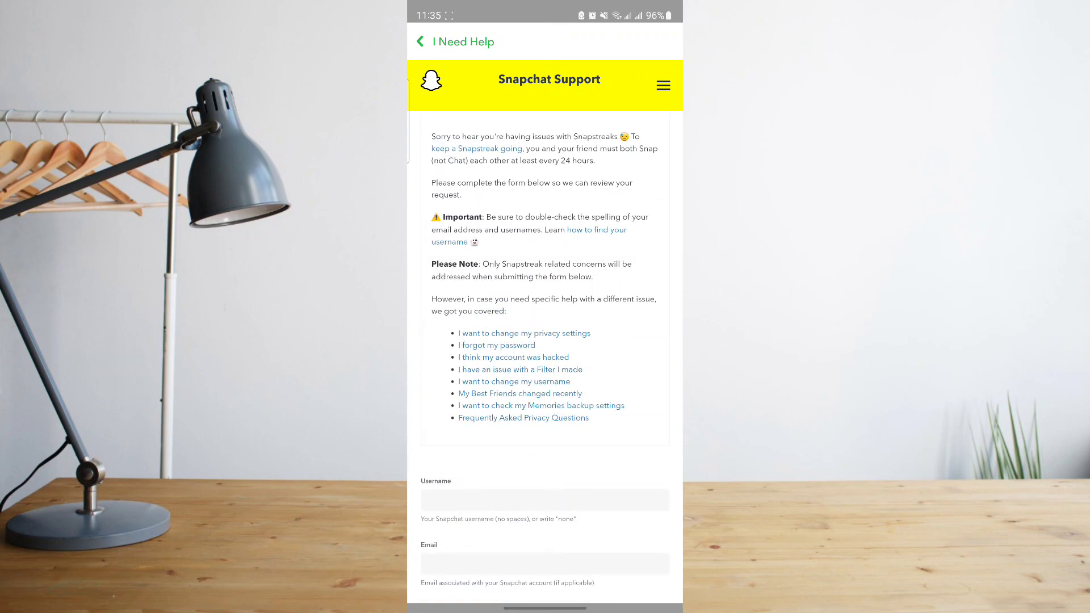
Swipe up from the bottom edge to leave Snapchat for the Android home screen
{"action": "left_click_drag", "start_coordinate": [545, 608], "coordinate": [514, 469]}
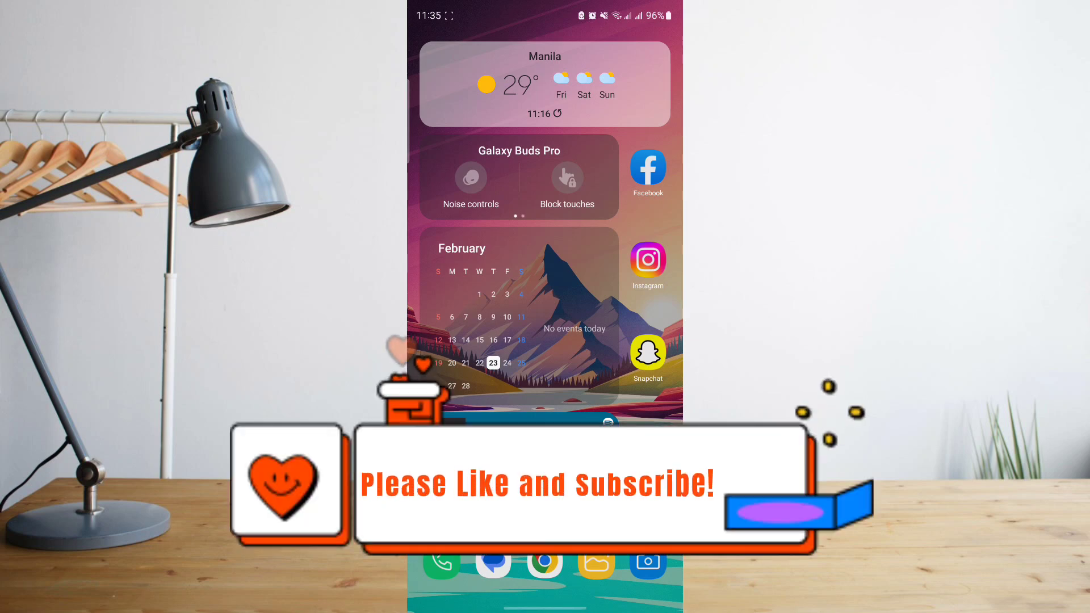